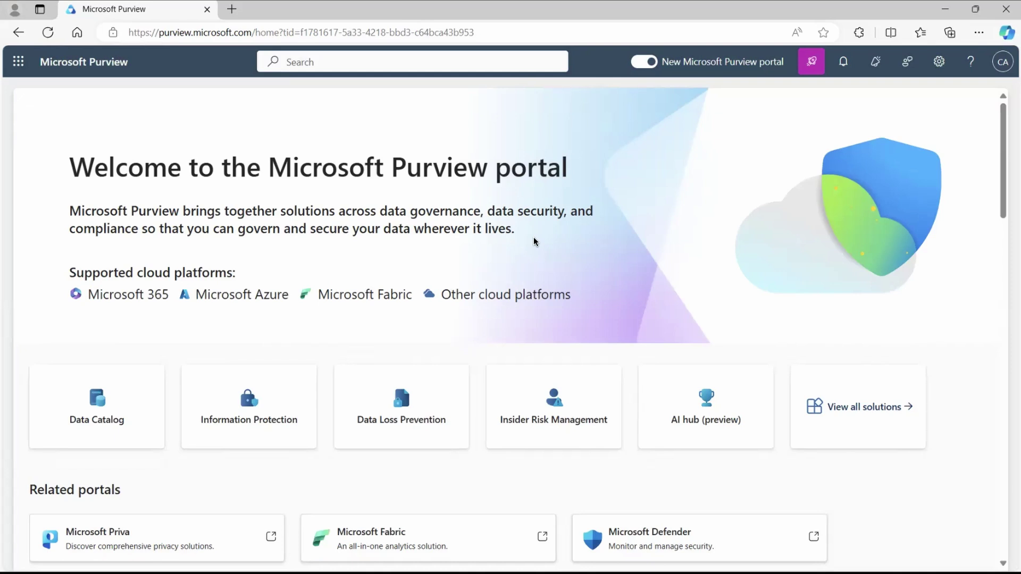
Go from the Insider Risk Management overview to its Alerts list of 10 alerts.
{"action": "left_click", "coordinate": [554, 427]}
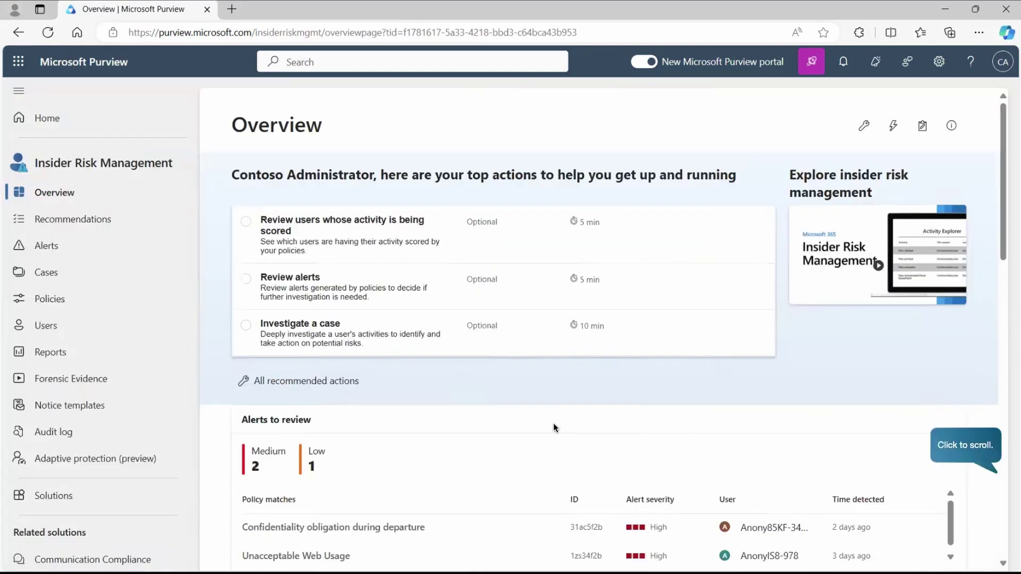
{"action": "left_click", "coordinate": [992, 445]}
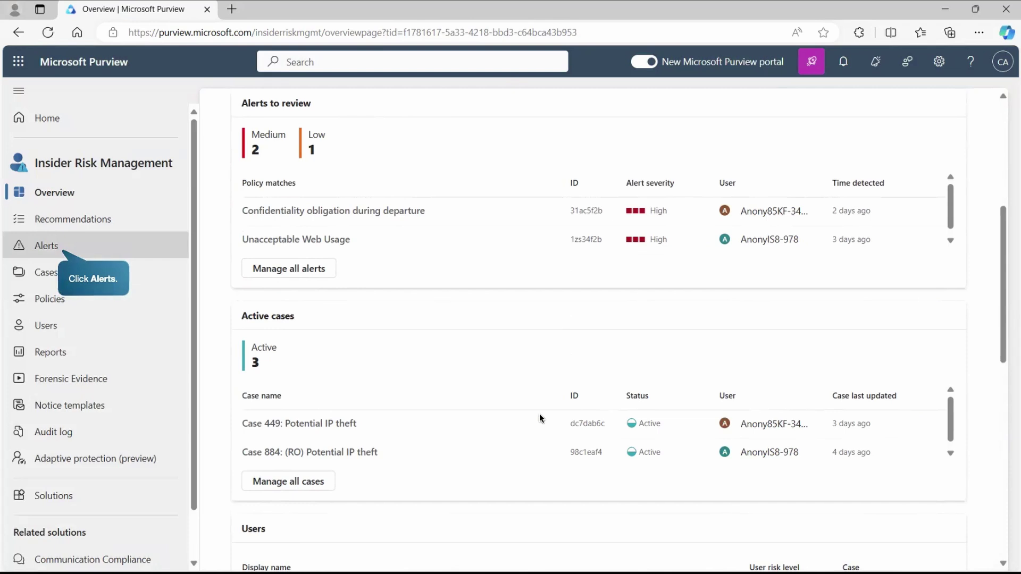
{"action": "left_click", "coordinate": [62, 252]}
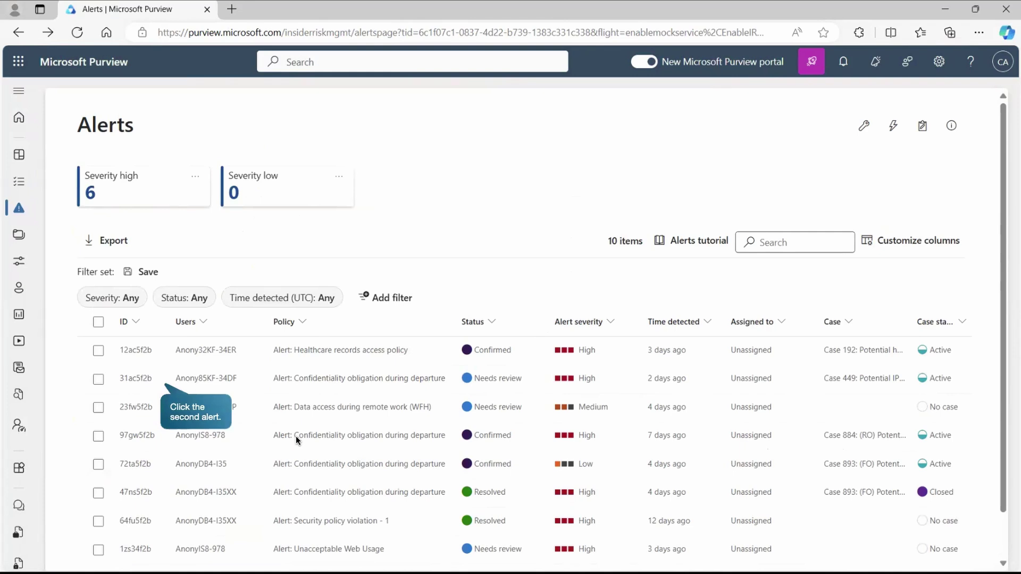
Open alert 31ac5f2b and generate its Copilot alert summary.
{"action": "left_click", "coordinate": [146, 381]}
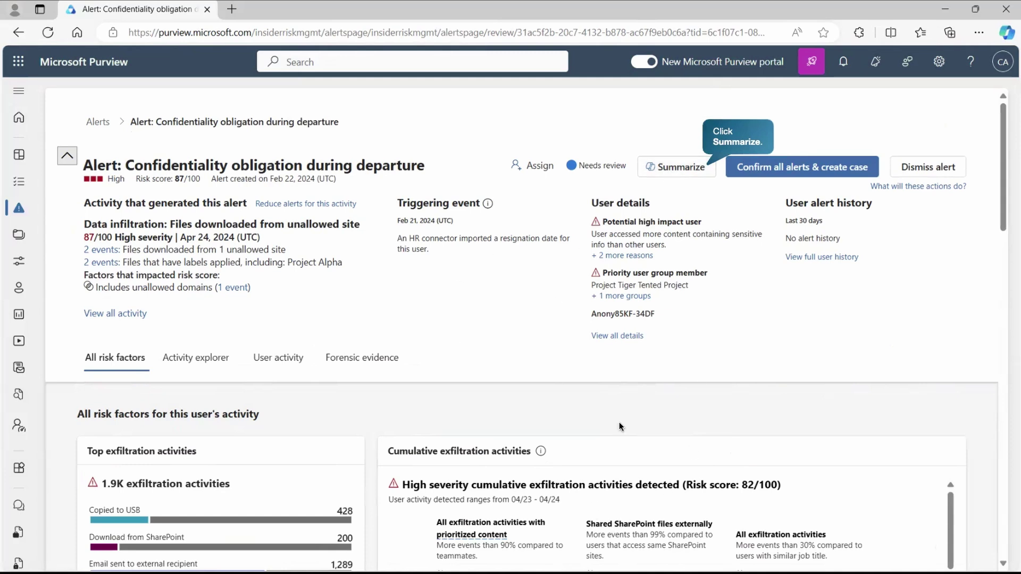
{"action": "left_click", "coordinate": [672, 169]}
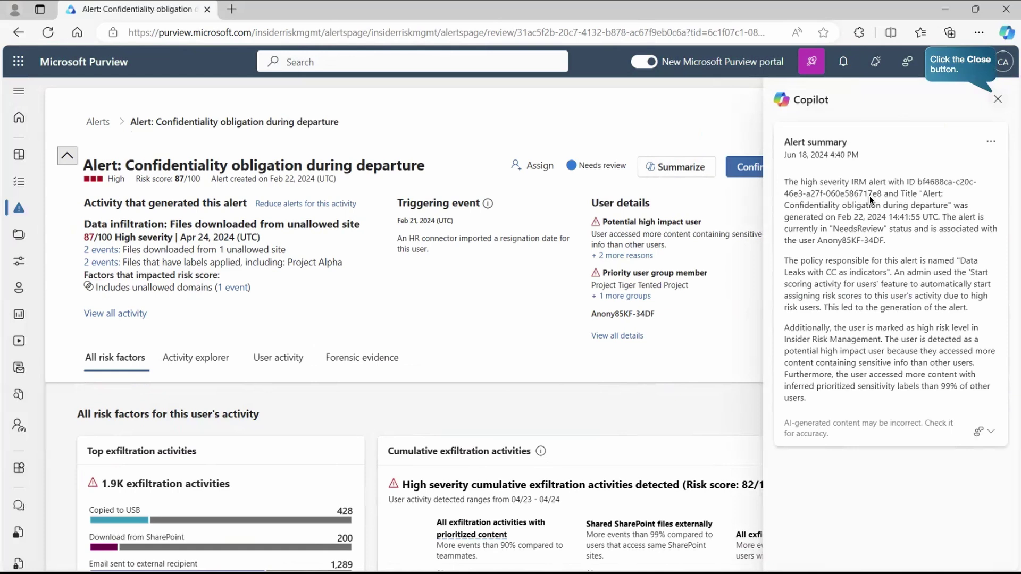
{"action": "left_click", "coordinate": [997, 100]}
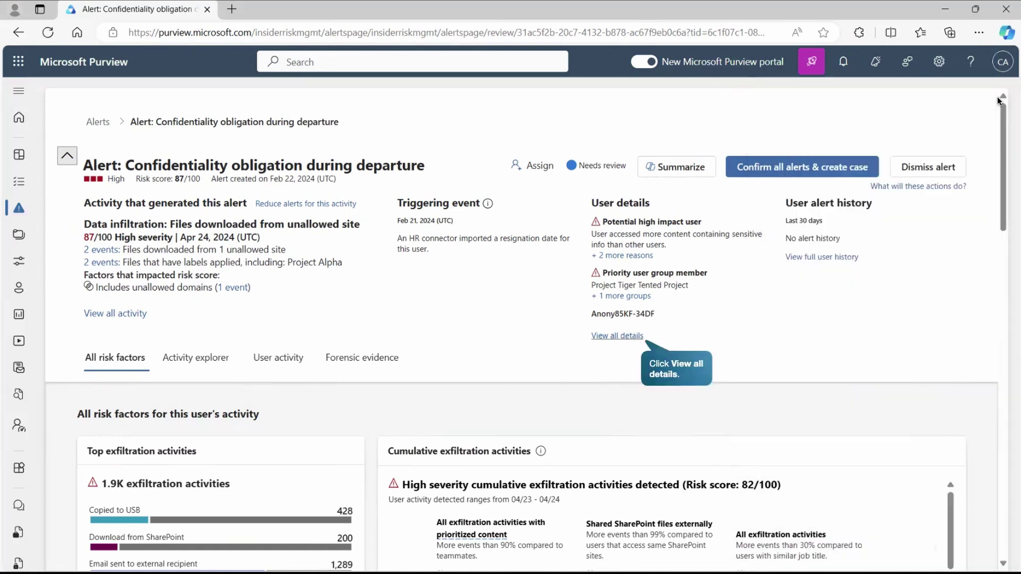
{"action": "left_click", "coordinate": [621, 337]}
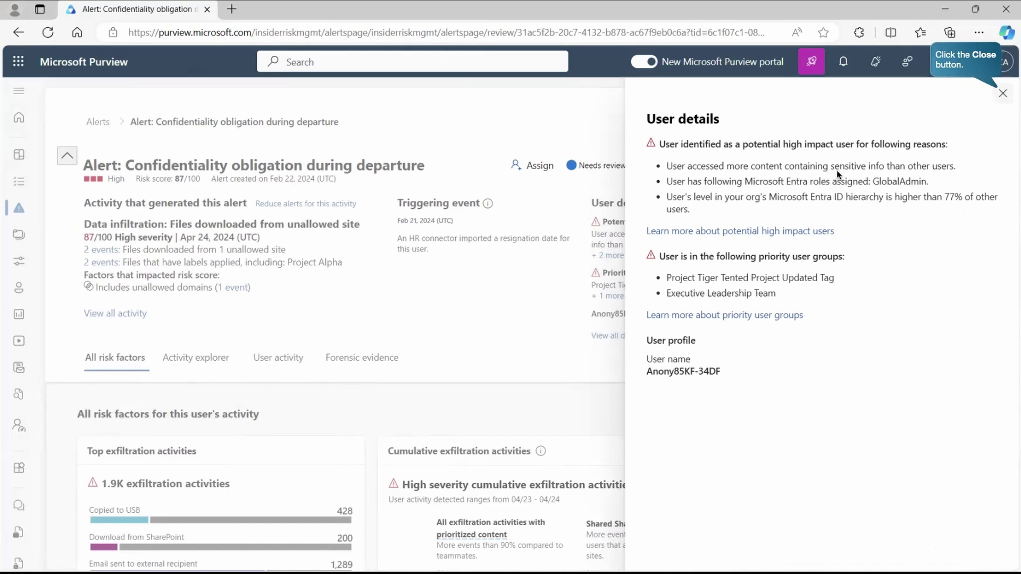
{"action": "left_click", "coordinate": [1003, 95]}
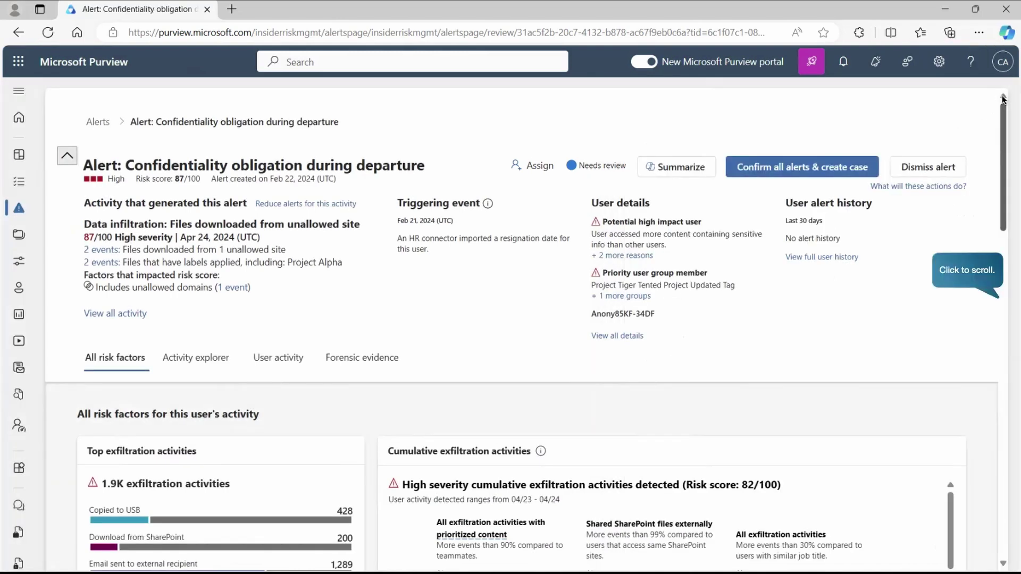
Scroll through the risk factor cards, including Top and Cumulative exfiltration activities (1.9K).
{"action": "left_click", "coordinate": [971, 287]}
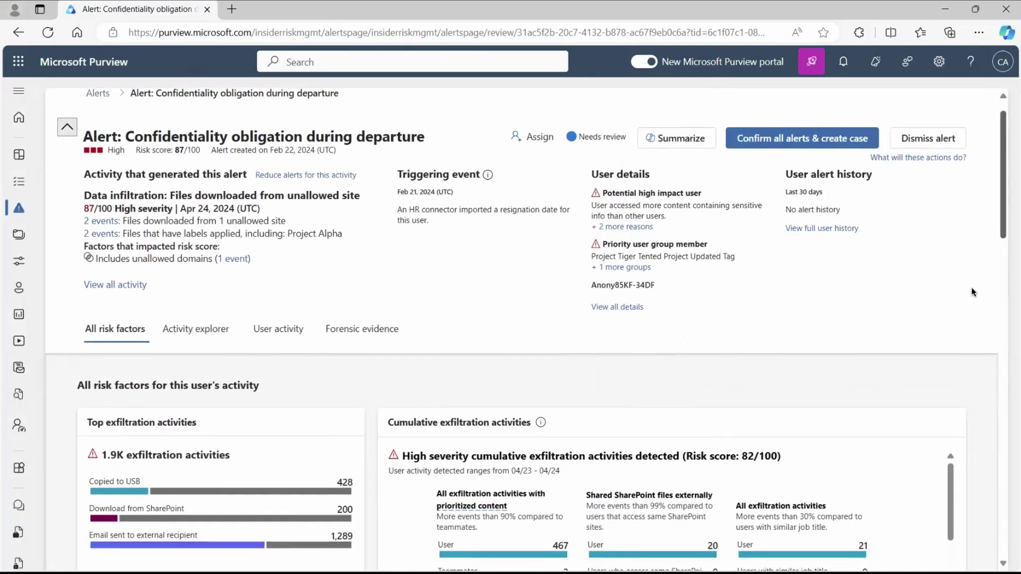
{"action": "scroll", "coordinate": [971, 288], "scroll_direction": "down", "scroll_amount": 1}
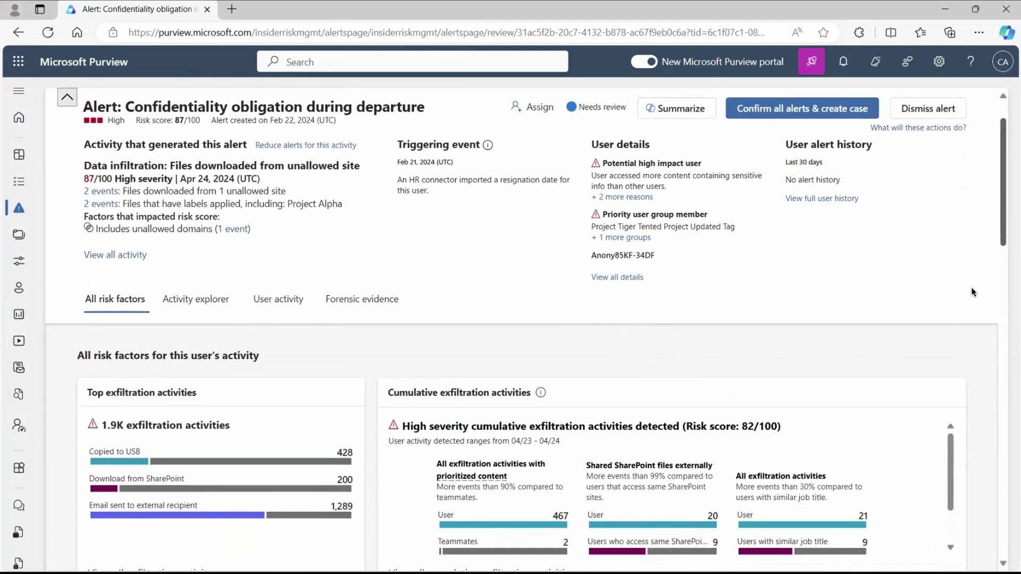
{"action": "scroll", "coordinate": [971, 287], "scroll_direction": "down", "scroll_amount": 1}
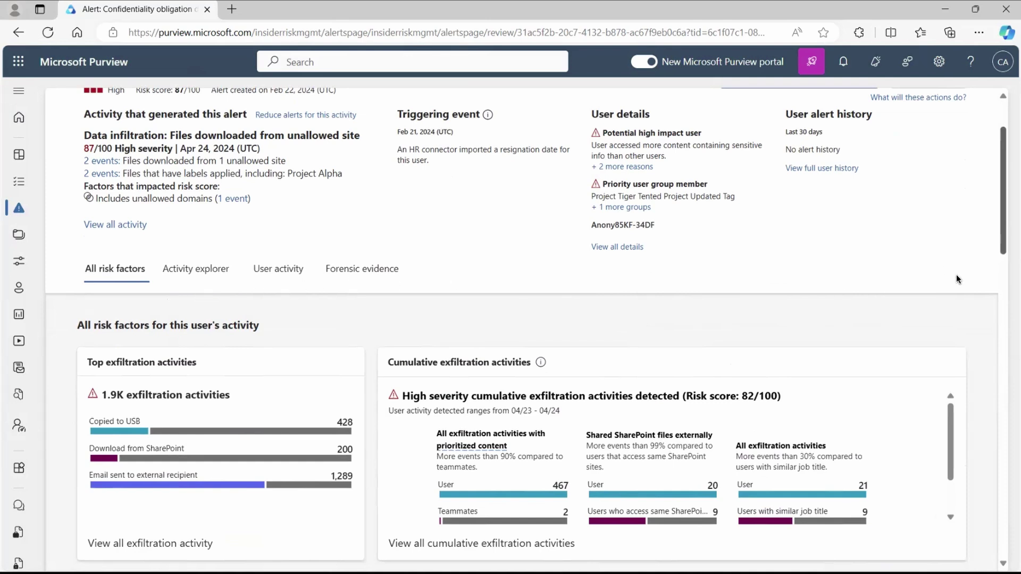
{"action": "scroll", "coordinate": [957, 276], "scroll_direction": "down", "scroll_amount": 3}
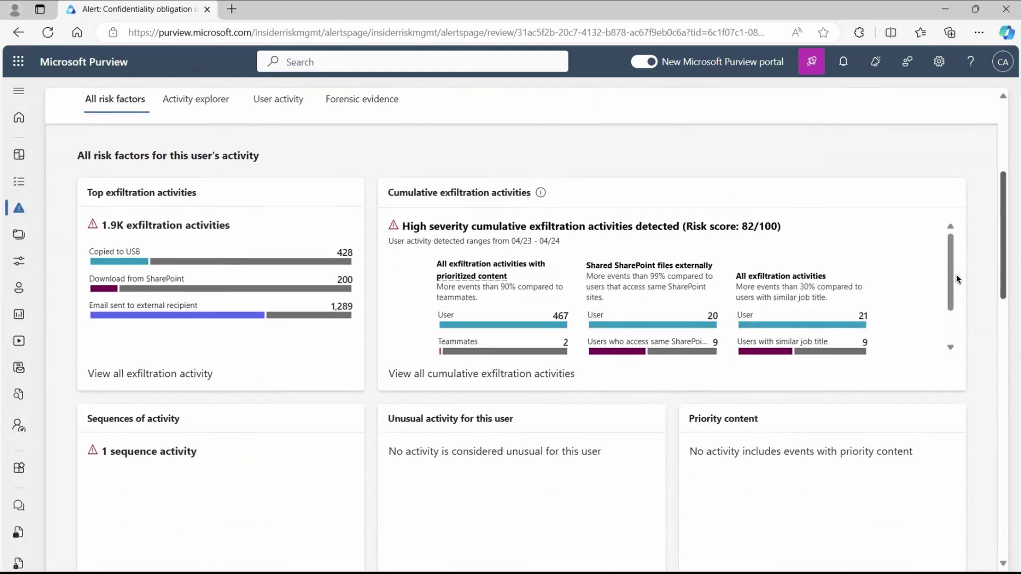
{"action": "scroll", "coordinate": [957, 275], "scroll_direction": "down", "scroll_amount": 1}
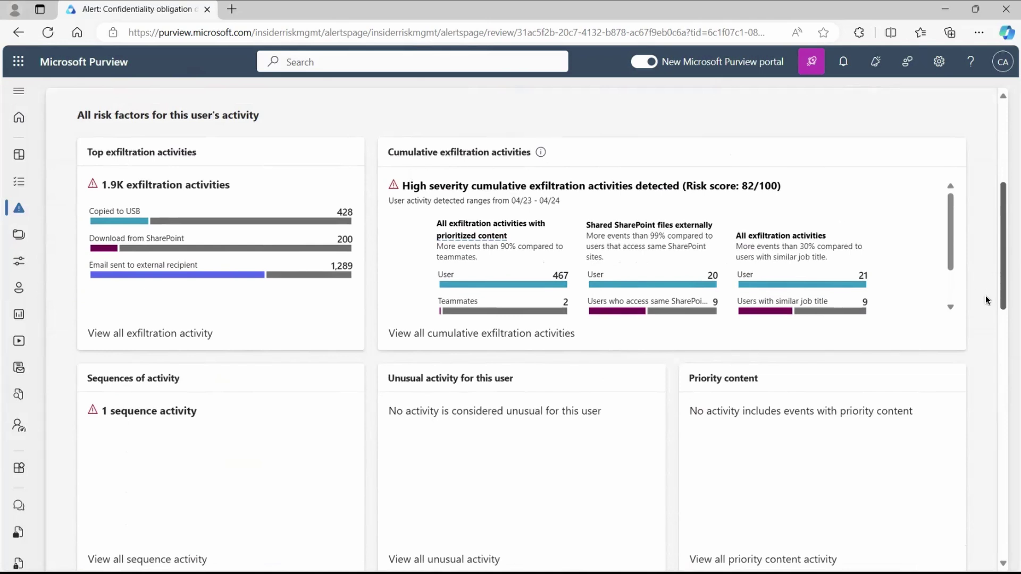
{"action": "scroll", "coordinate": [985, 301], "scroll_direction": "down", "scroll_amount": 1}
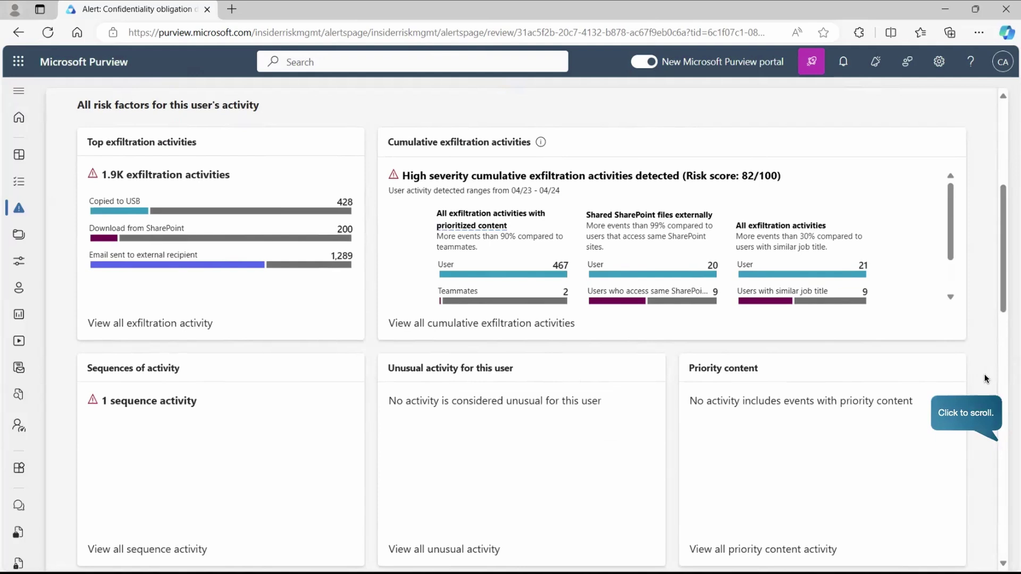
{"action": "scroll", "coordinate": [985, 423], "scroll_direction": "down", "scroll_amount": 5}
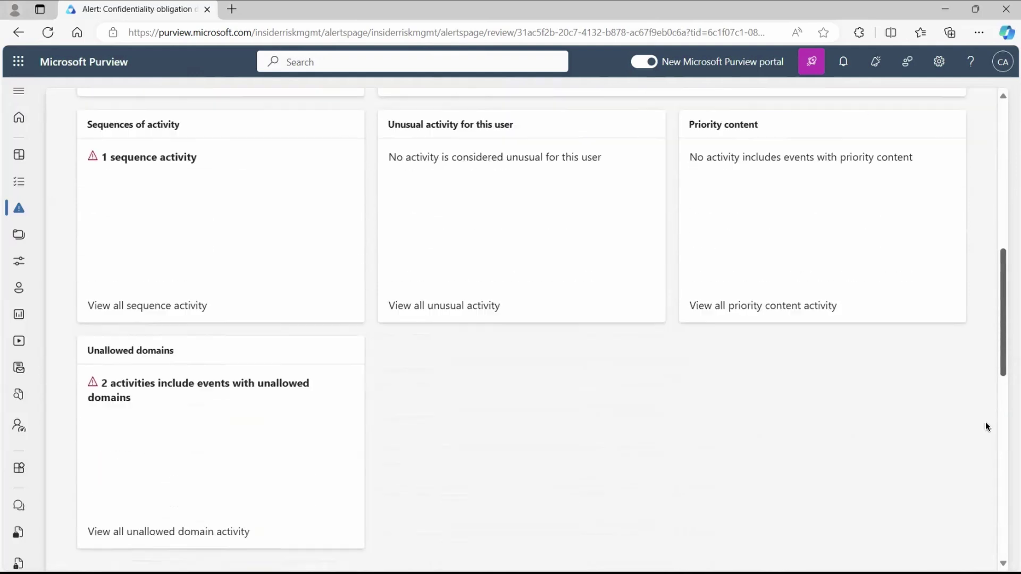
{"action": "scroll", "coordinate": [985, 427], "scroll_direction": "down", "scroll_amount": 2}
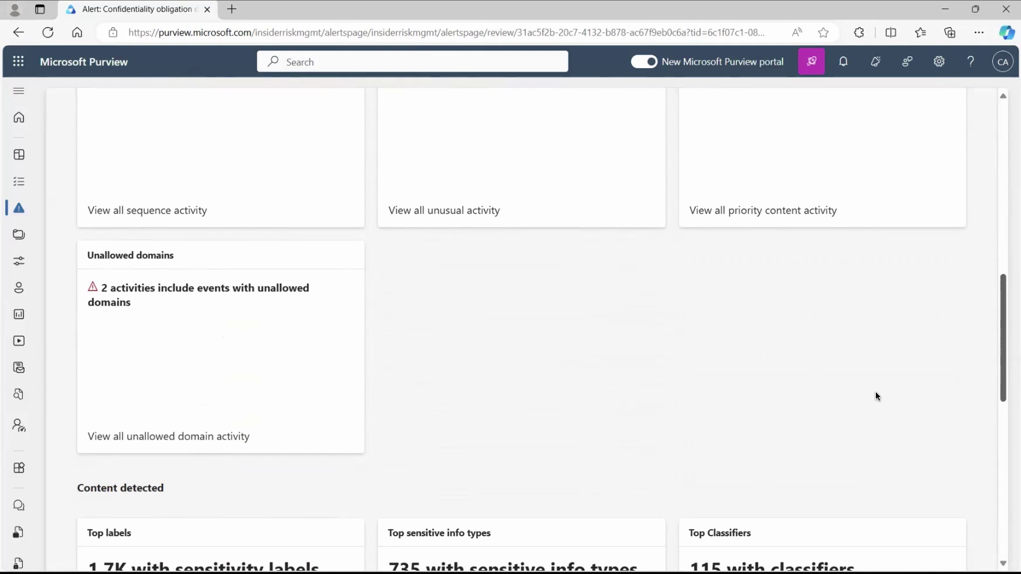
{"action": "scroll", "coordinate": [997, 445], "scroll_direction": "down", "scroll_amount": 7}
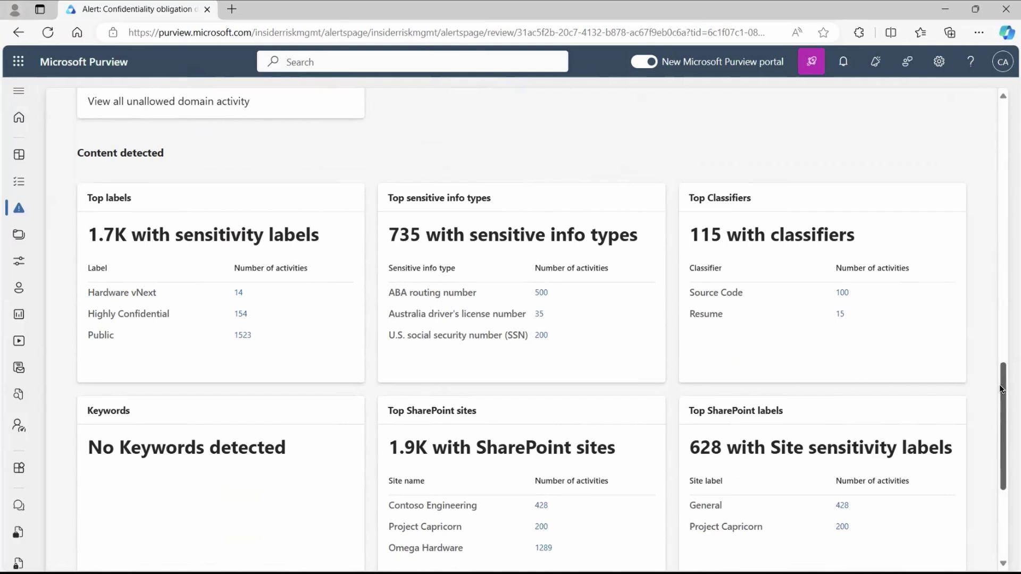
{"action": "scroll", "coordinate": [988, 378], "scroll_direction": "down", "scroll_amount": 1}
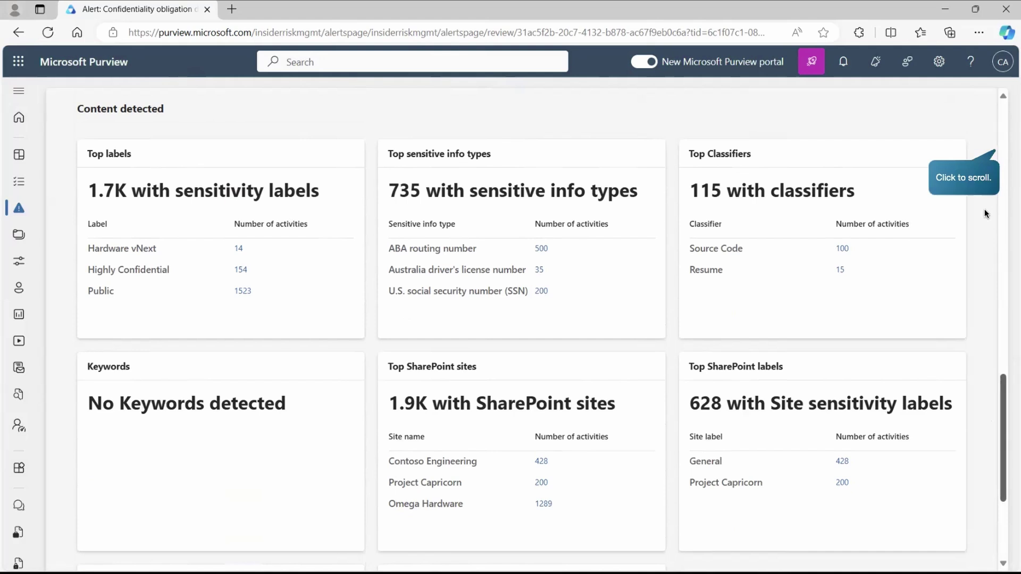
{"action": "scroll", "coordinate": [988, 133], "scroll_direction": "up", "scroll_amount": 8}
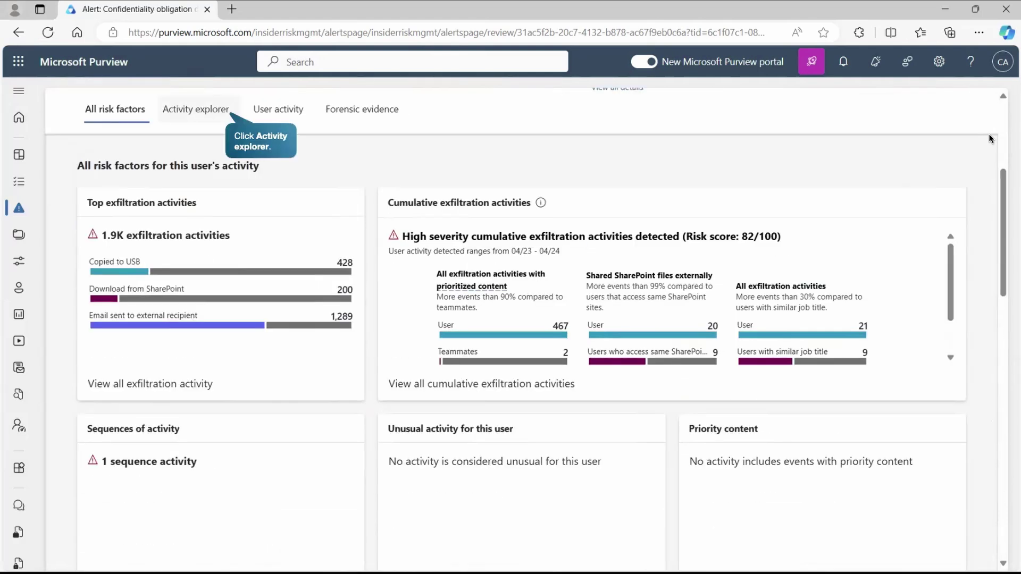
Switch to the Activity explorer, collapse the alert details, and open the first activity.
{"action": "left_click", "coordinate": [202, 121]}
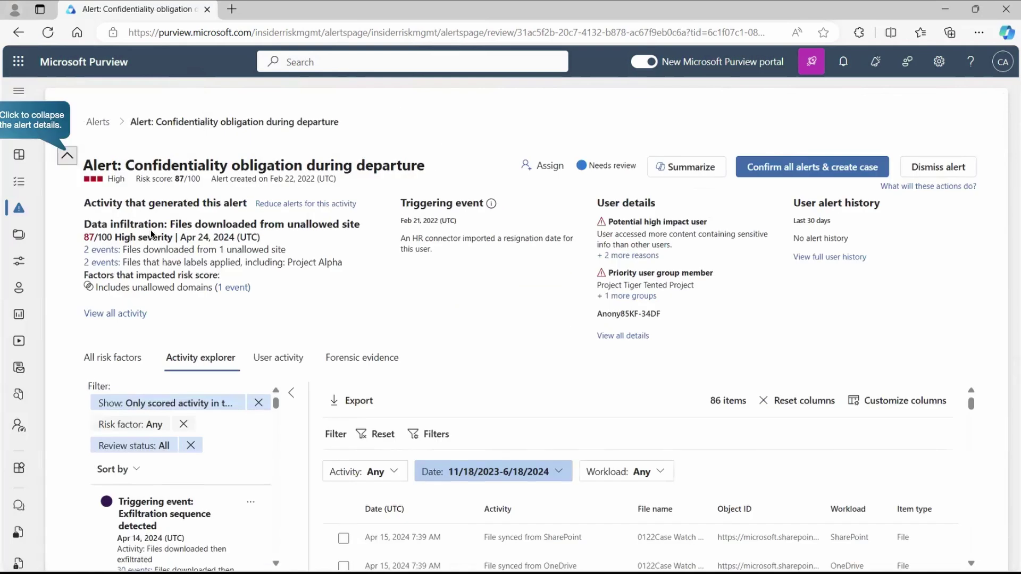
{"action": "left_click", "coordinate": [68, 158]}
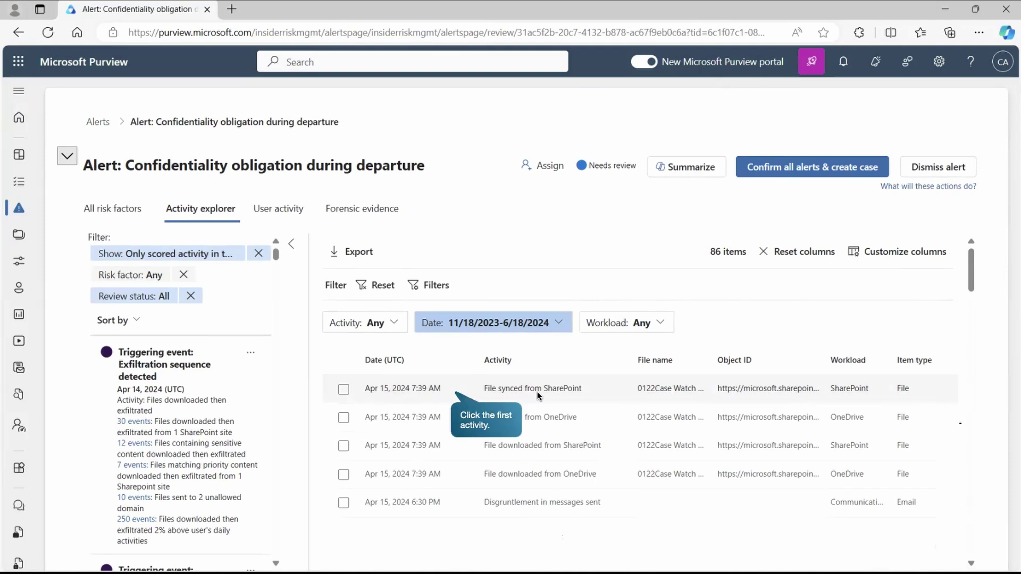
{"action": "left_click", "coordinate": [435, 391]}
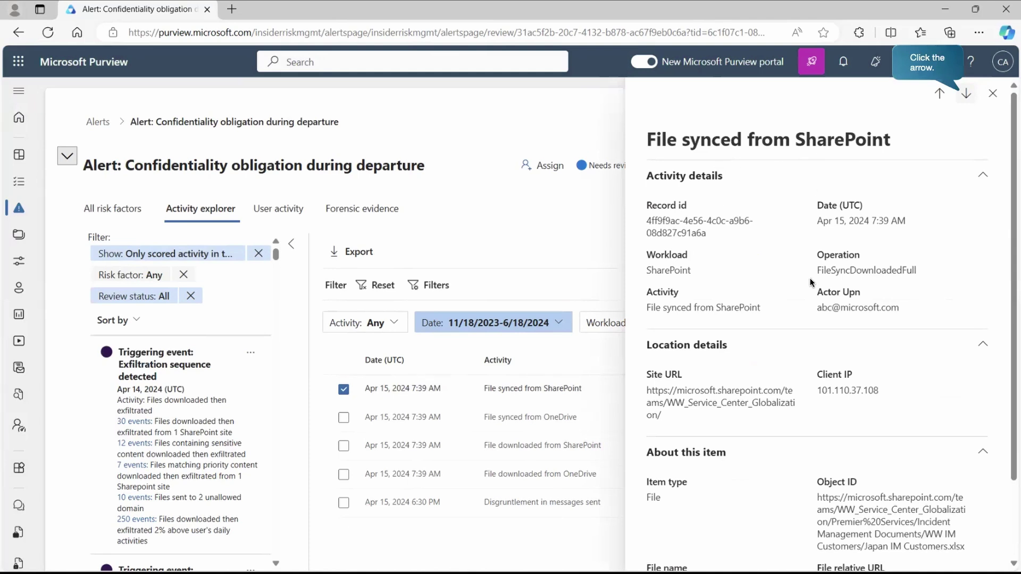
Step through each activity through the Disgruntlement in messages sent item, then close the details pane.
{"action": "left_click", "coordinate": [966, 96]}
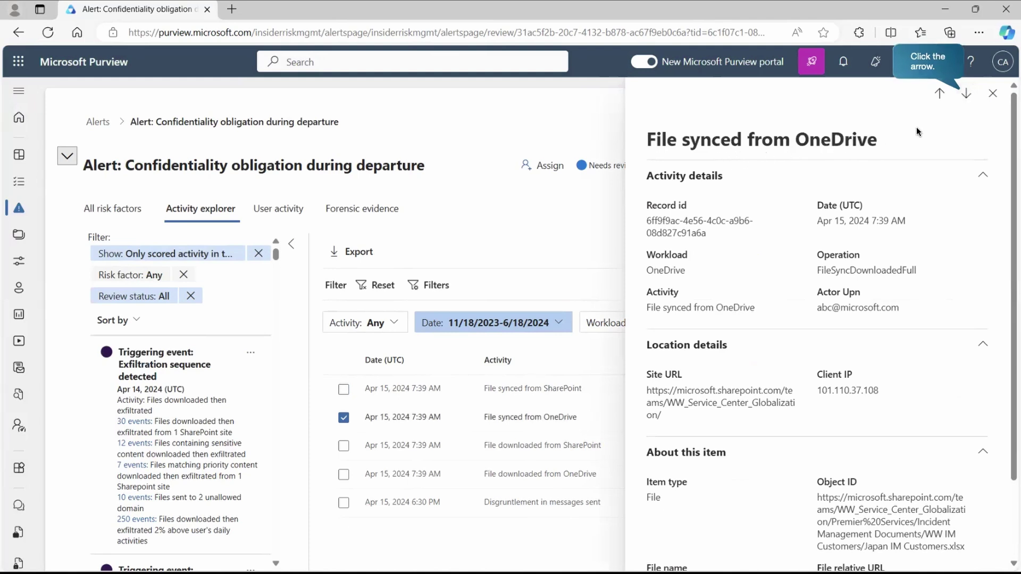
{"action": "left_click", "coordinate": [963, 98]}
{"action": "left_click", "coordinate": [963, 99]}
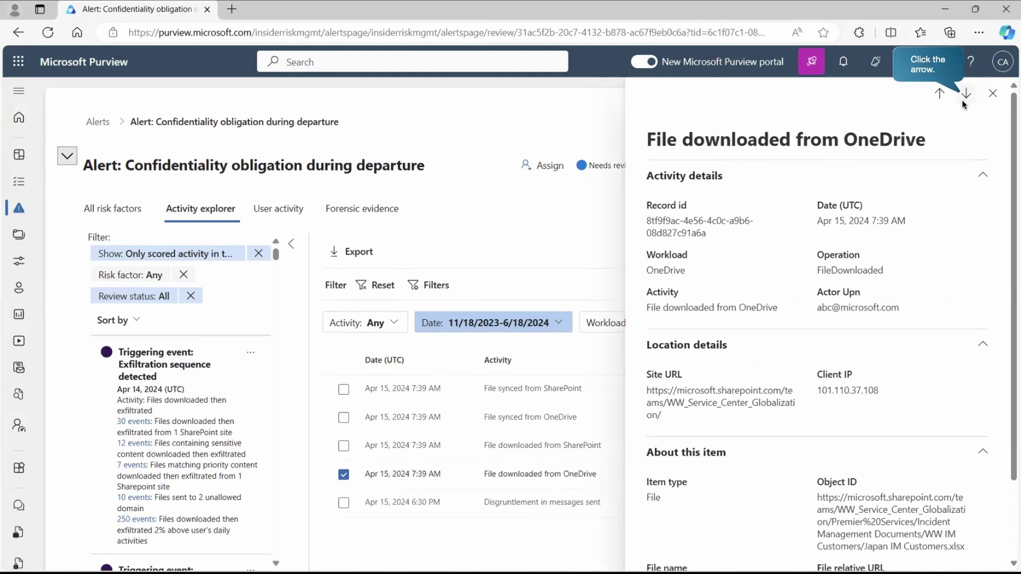
{"action": "left_click", "coordinate": [962, 100]}
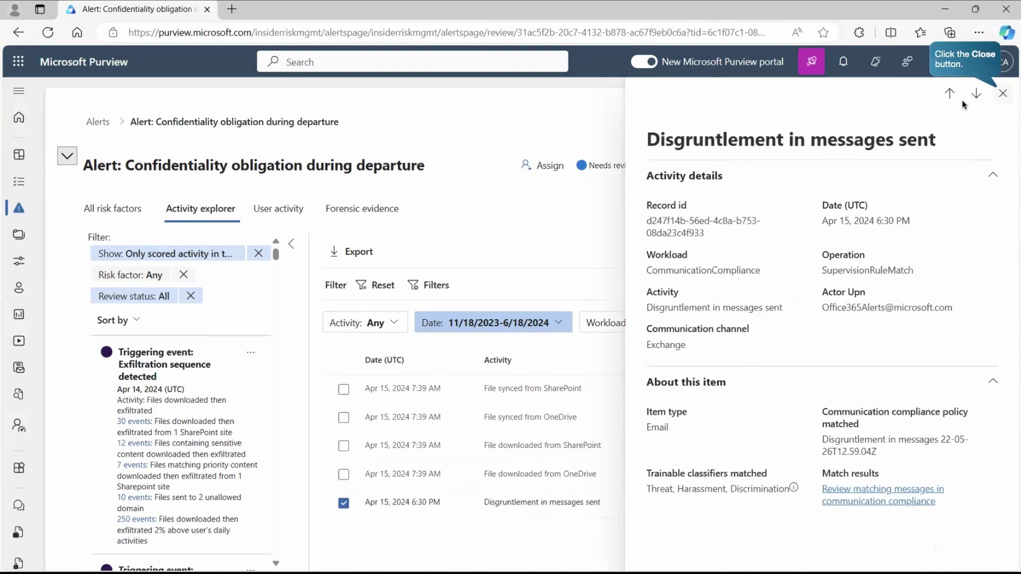
{"action": "left_click", "coordinate": [1002, 96]}
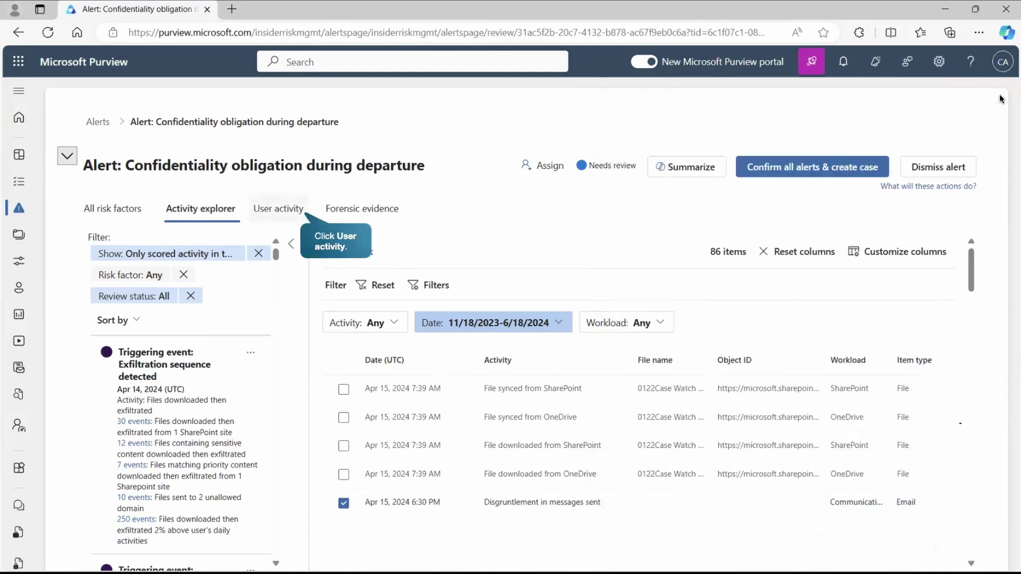
Show the User activity tab's full 3-month scatter plot with the resignation event.
{"action": "left_click", "coordinate": [265, 212]}
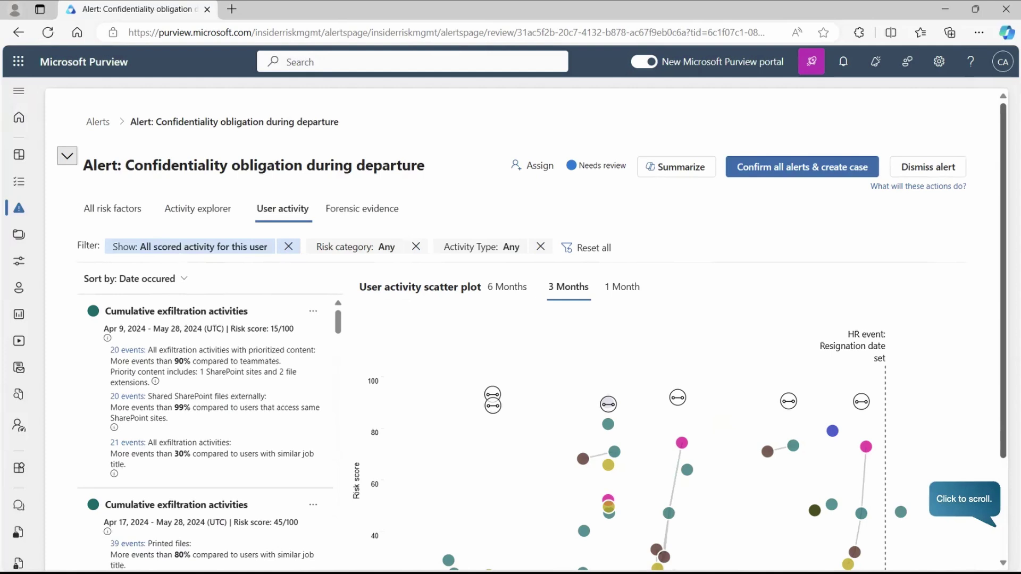
{"action": "left_click", "coordinate": [964, 499]}
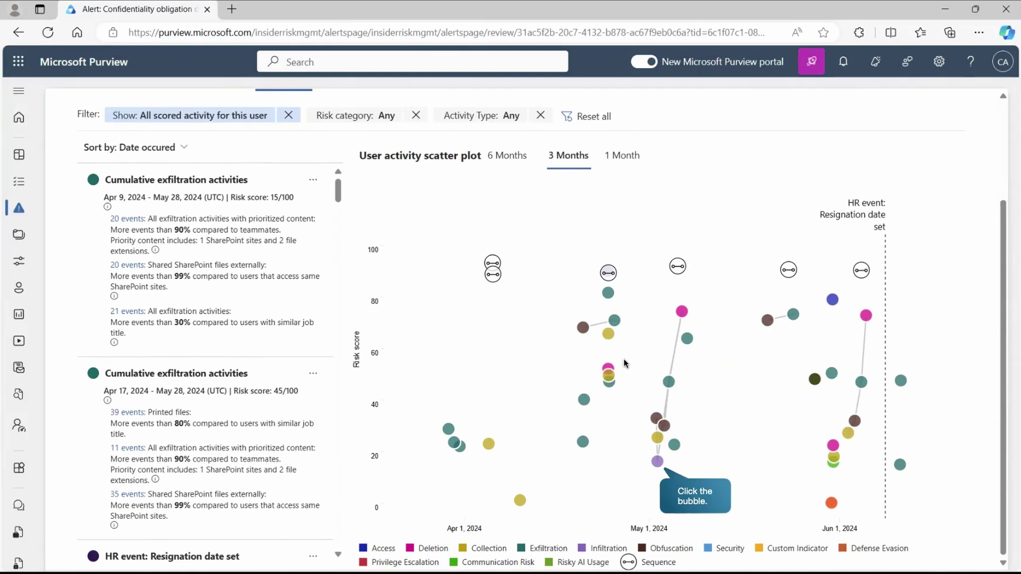
{"action": "left_click", "coordinate": [658, 462]}
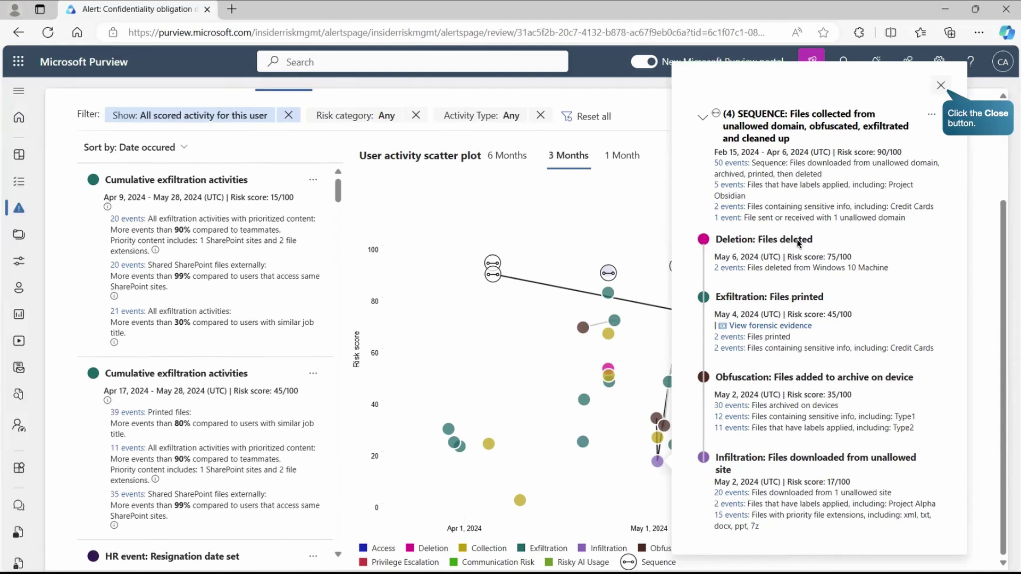
{"action": "left_click", "coordinate": [939, 86]}
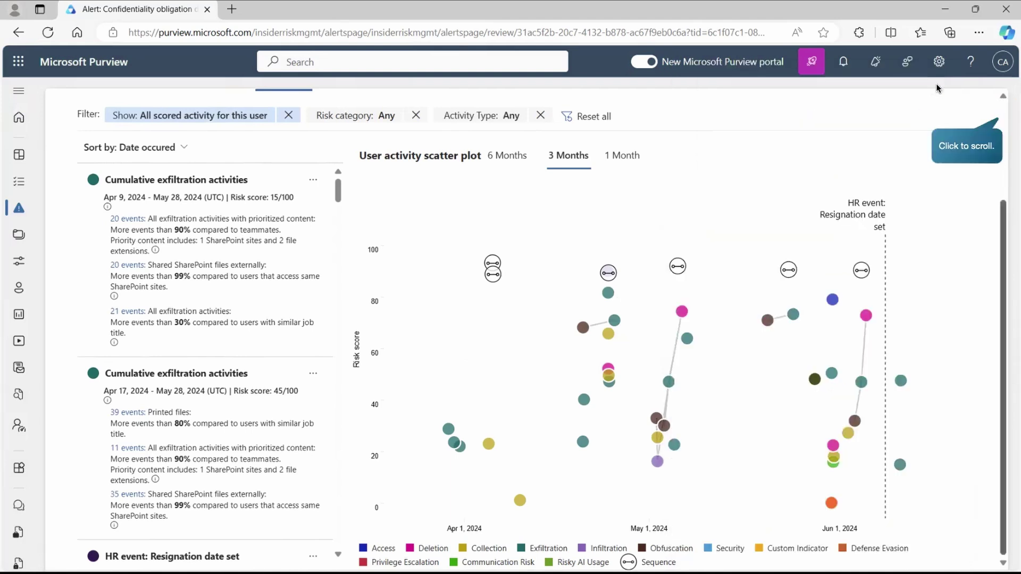
Scroll back to the top of the alert page to show its header and tabs.
{"action": "left_click", "coordinate": [998, 118]}
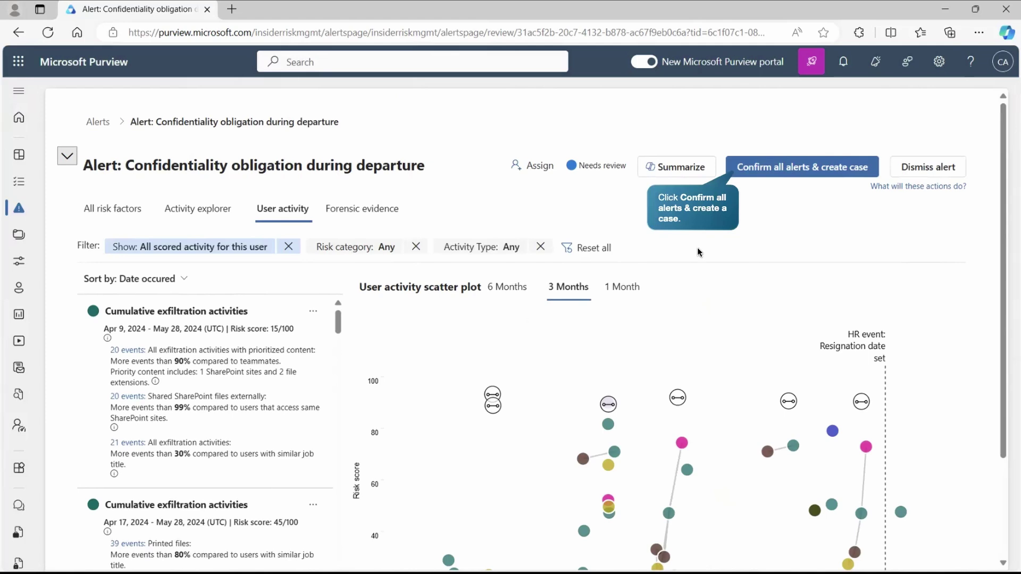
Confirm all alerts and create the case '449: Potential IP theft'.
{"action": "left_click", "coordinate": [778, 168]}
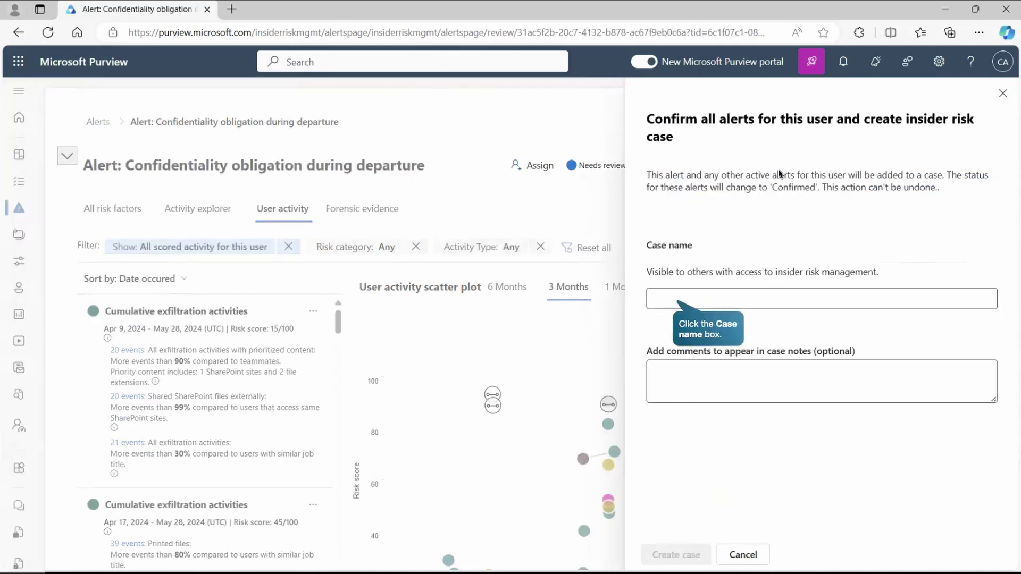
{"action": "left_click", "coordinate": [684, 308]}
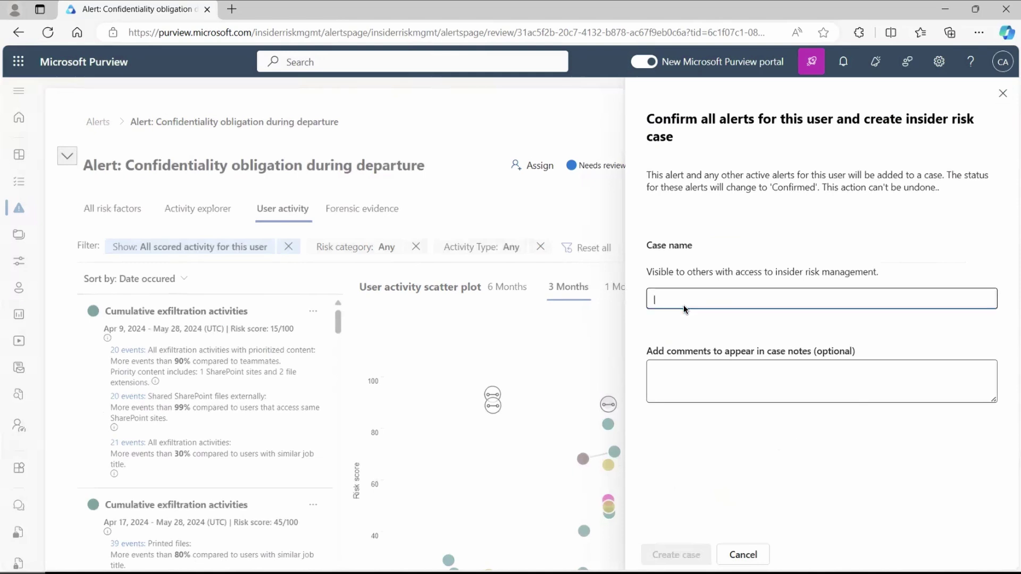
{"action": "type", "text": "449: Potential IP theft"}
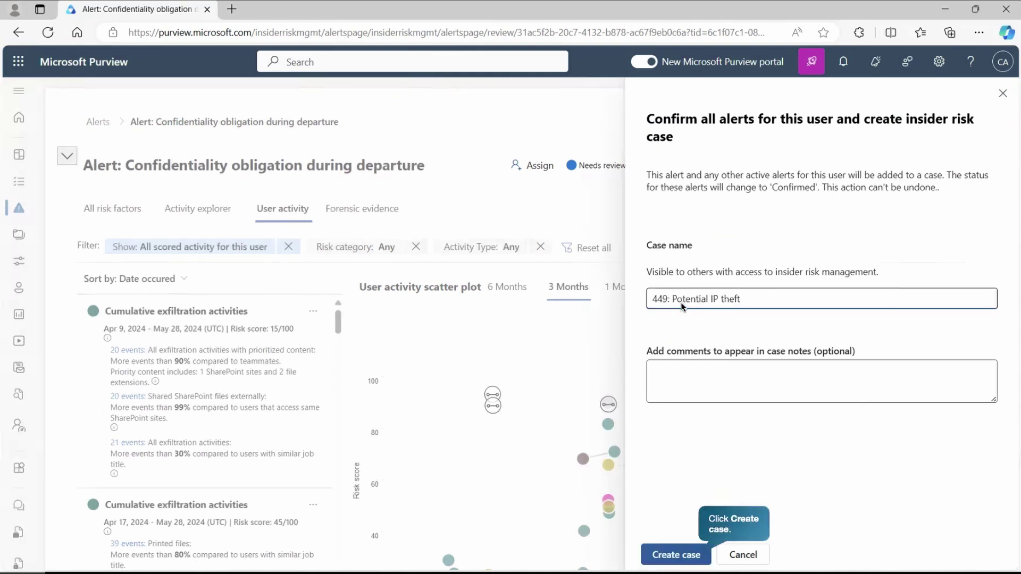
{"action": "left_click", "coordinate": [676, 555]}
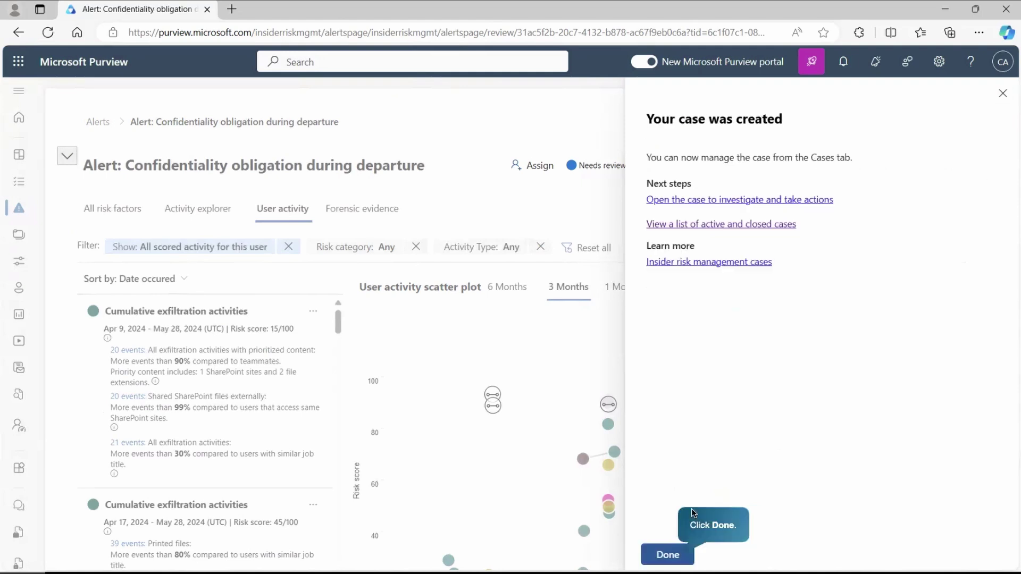
{"action": "left_click", "coordinate": [669, 555]}
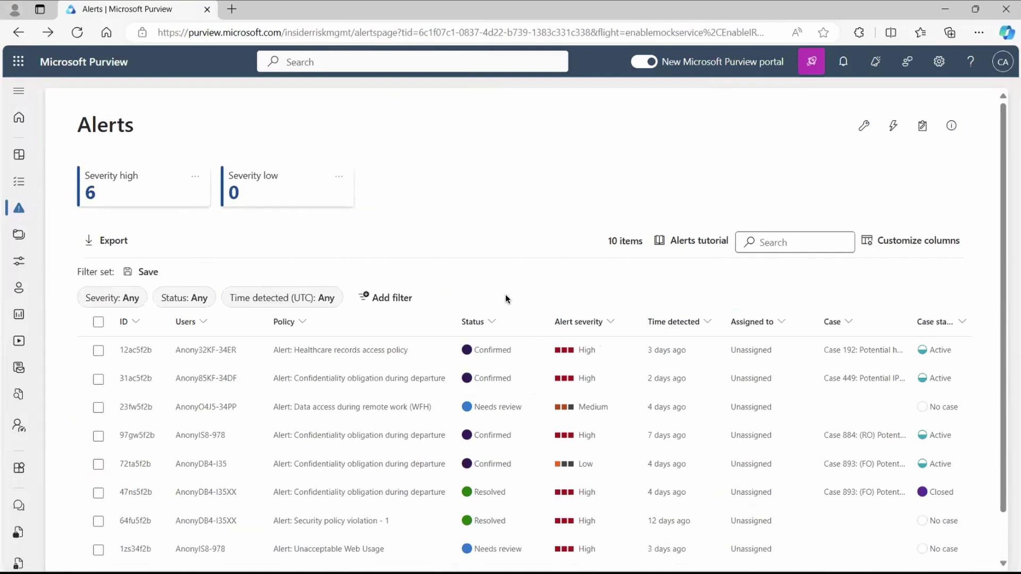